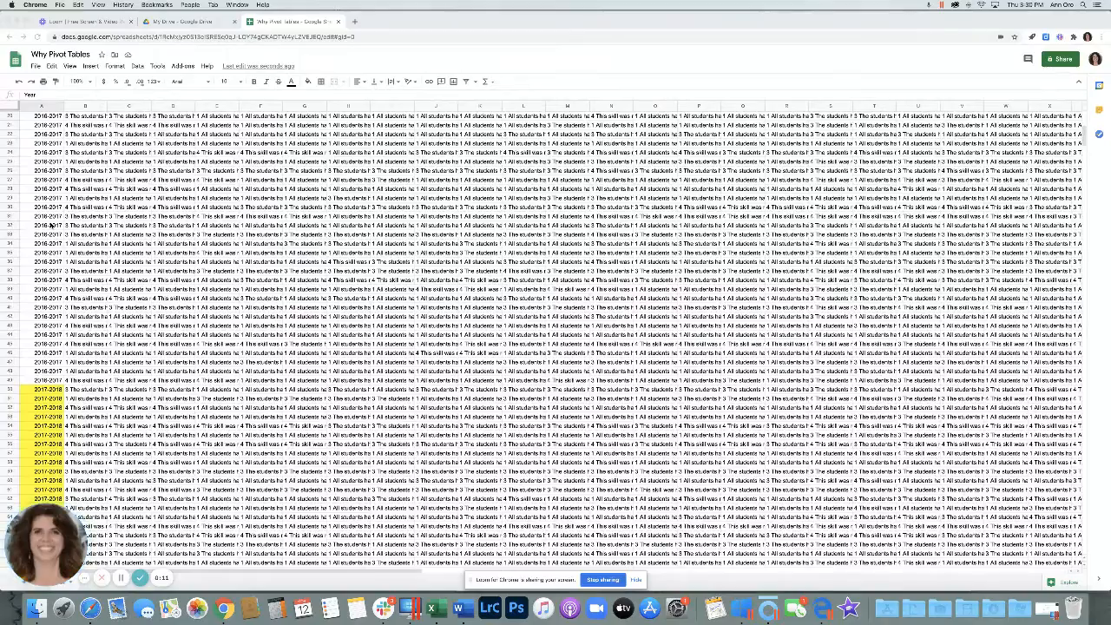
# Examine the survey data, going through the school-year rows and across the numbered skill question columns
pyautogui.scroll(-3, 51, 225)
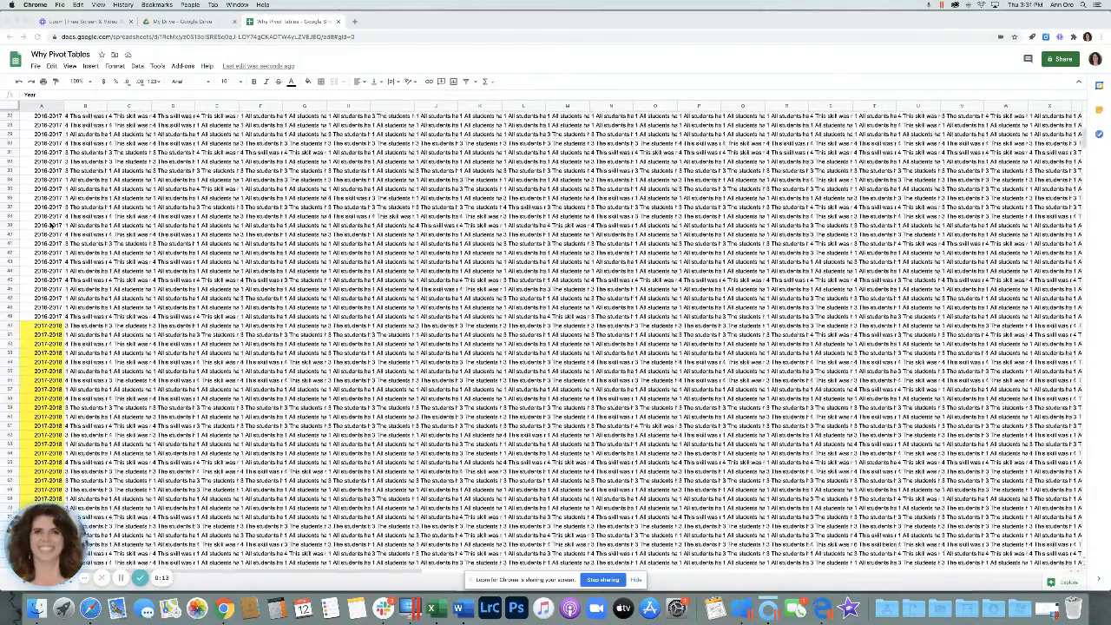
pyautogui.scroll(-2, 51, 225)
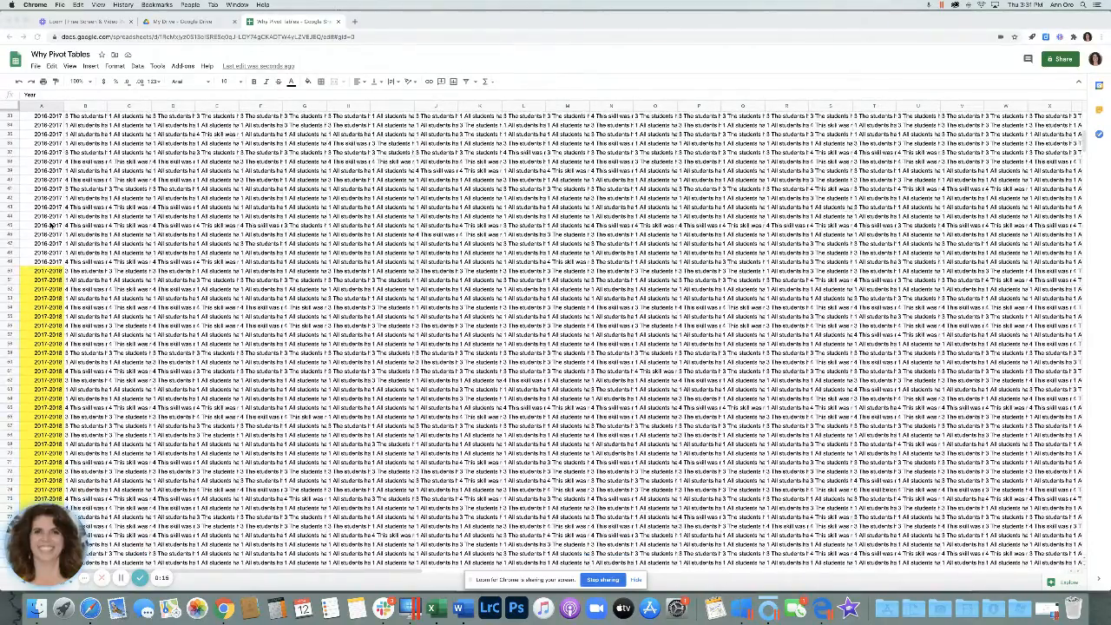
pyautogui.scroll(-1, 51, 225)
pyautogui.scroll(-4, 51, 224)
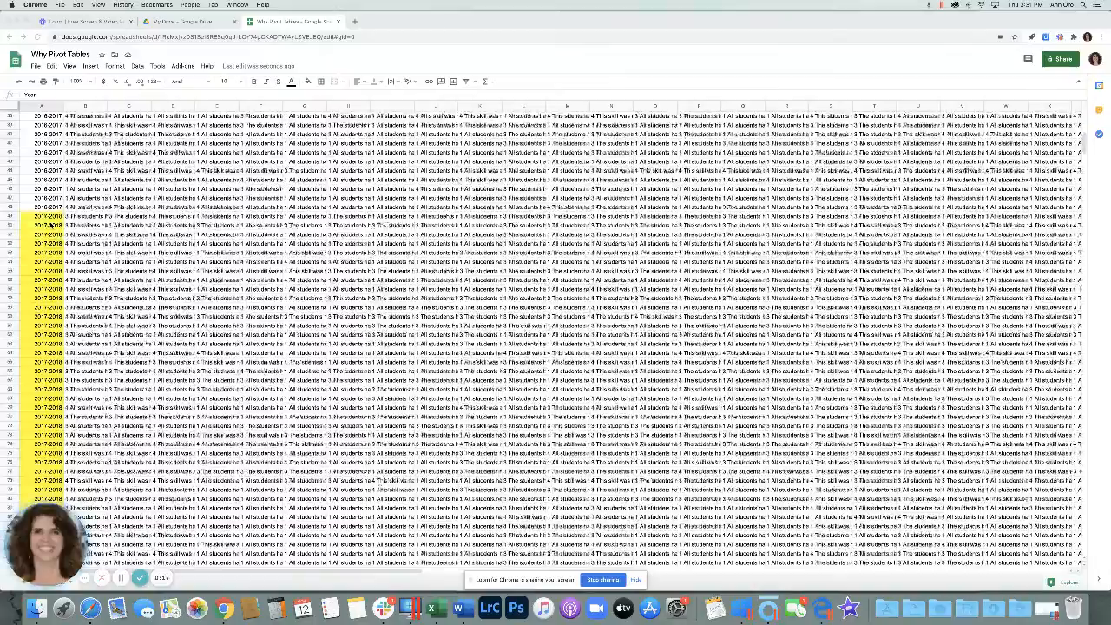
pyautogui.scroll(-12, 51, 225)
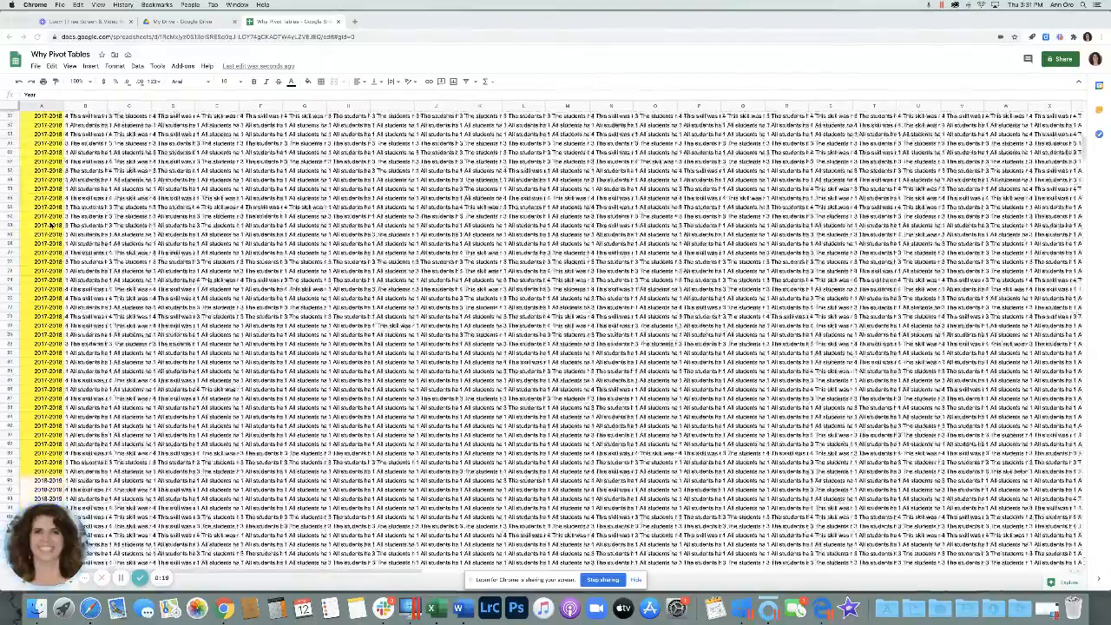
pyautogui.scroll(15, 51, 224)
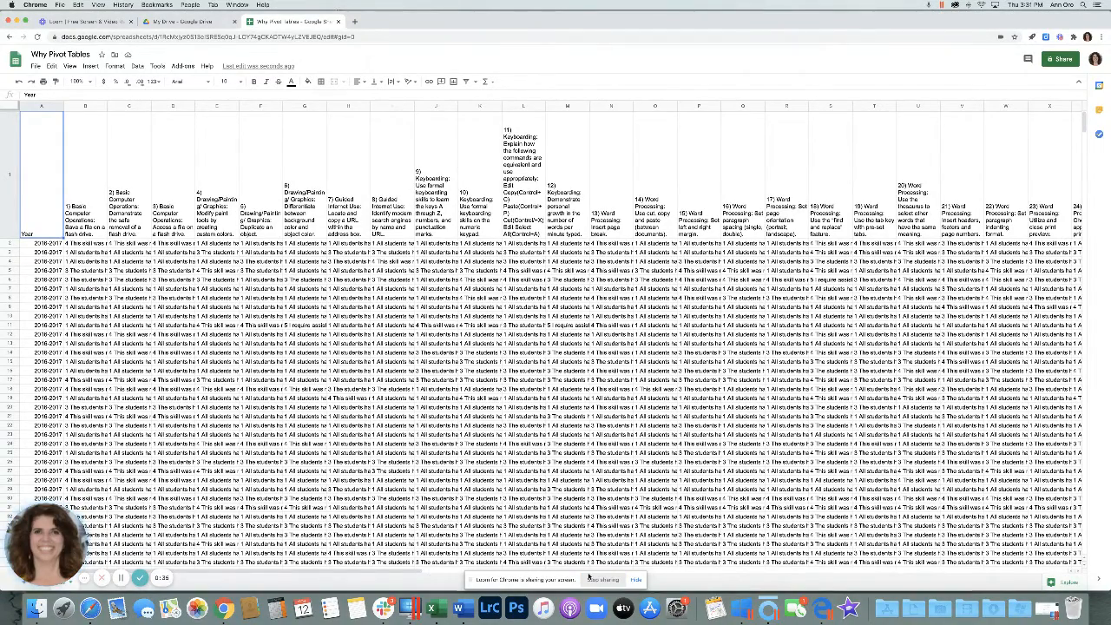
pyautogui.hscroll(15, 862, 572)
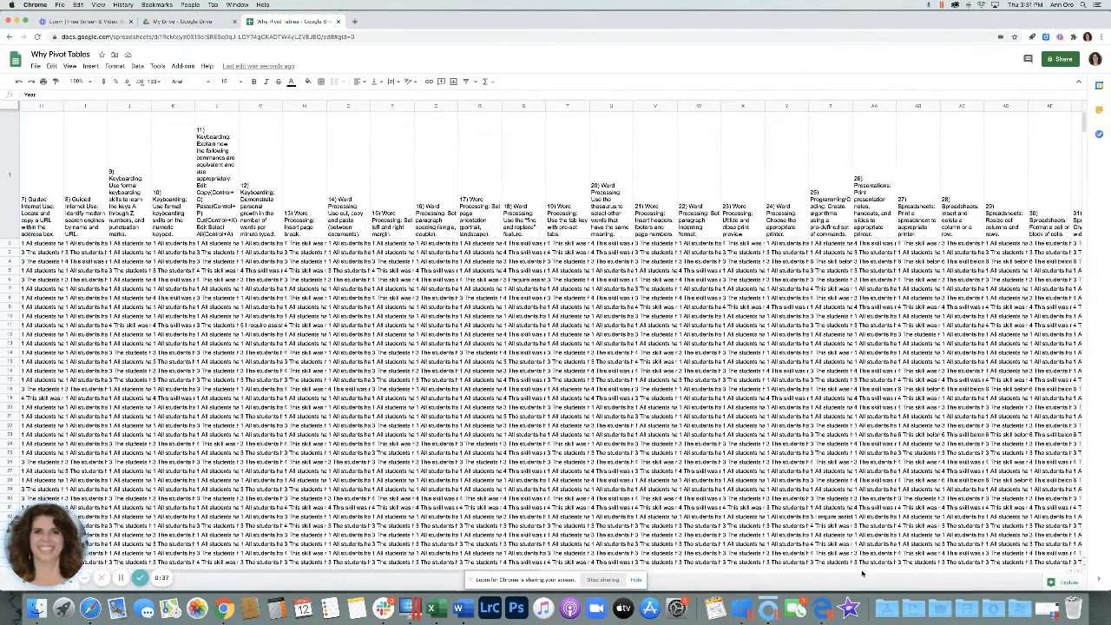
pyautogui.hscroll(10, 861, 573)
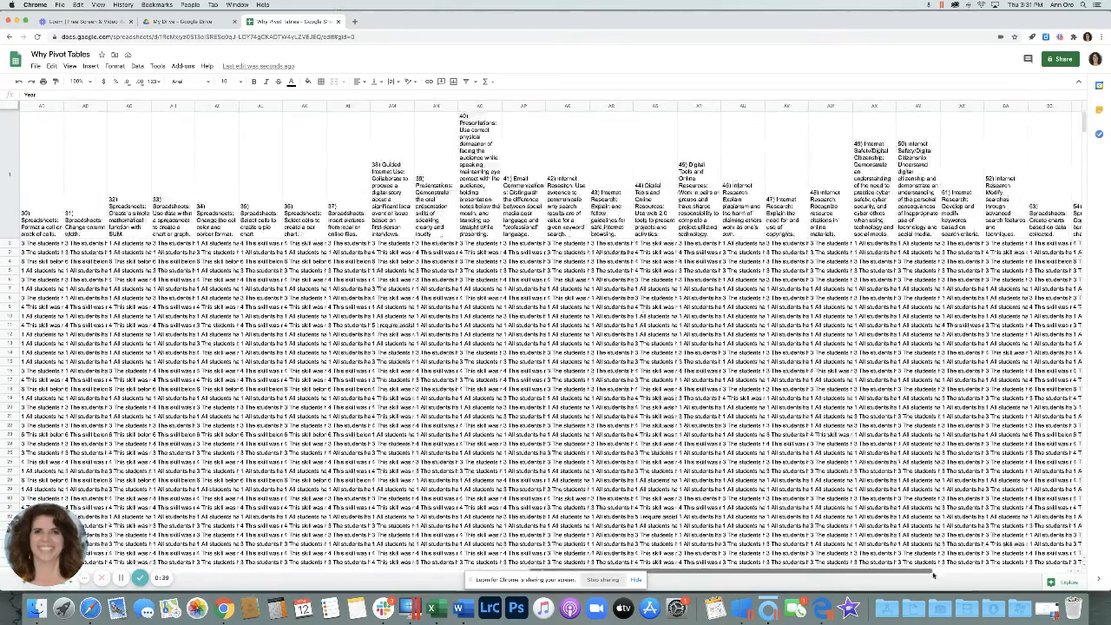
pyautogui.hscroll(-20, 1060, 575)
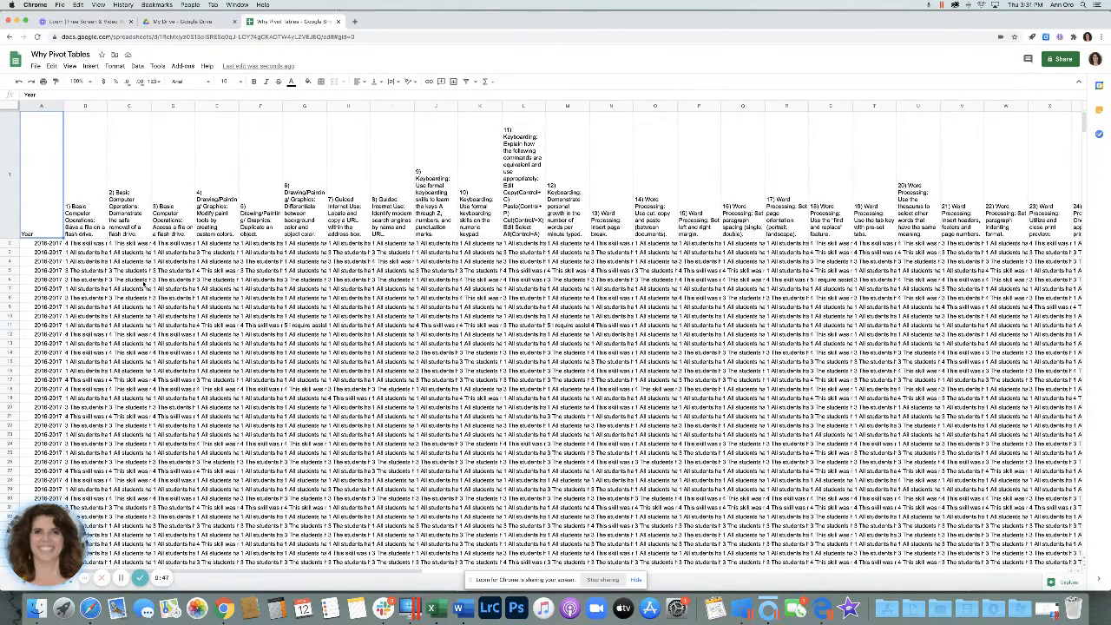
# Create a pivot table on a new sheet from the entire survey data range, starting at the Year header cell
pyautogui.press('shift+super+Right')
pyautogui.press('shift+super+Down')
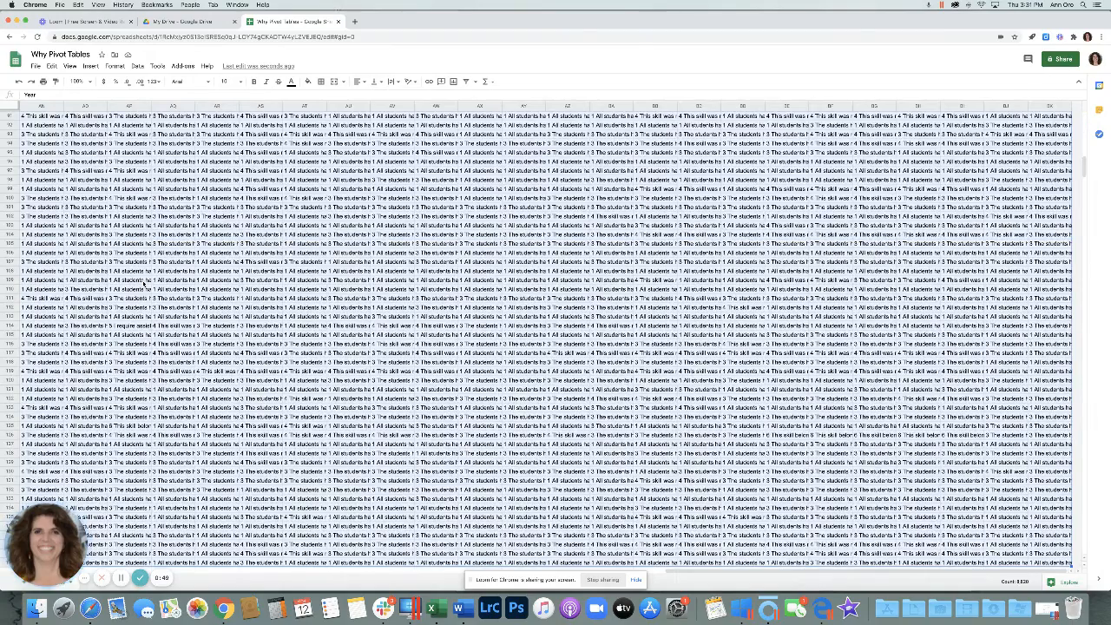
pyautogui.click(135, 68)
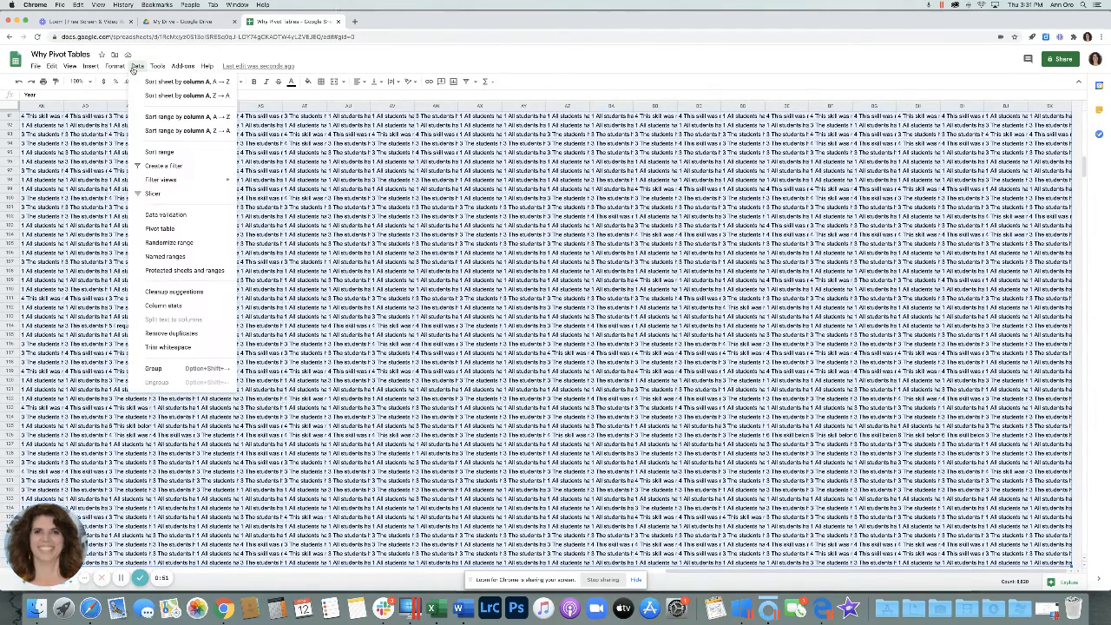
pyautogui.click(160, 228)
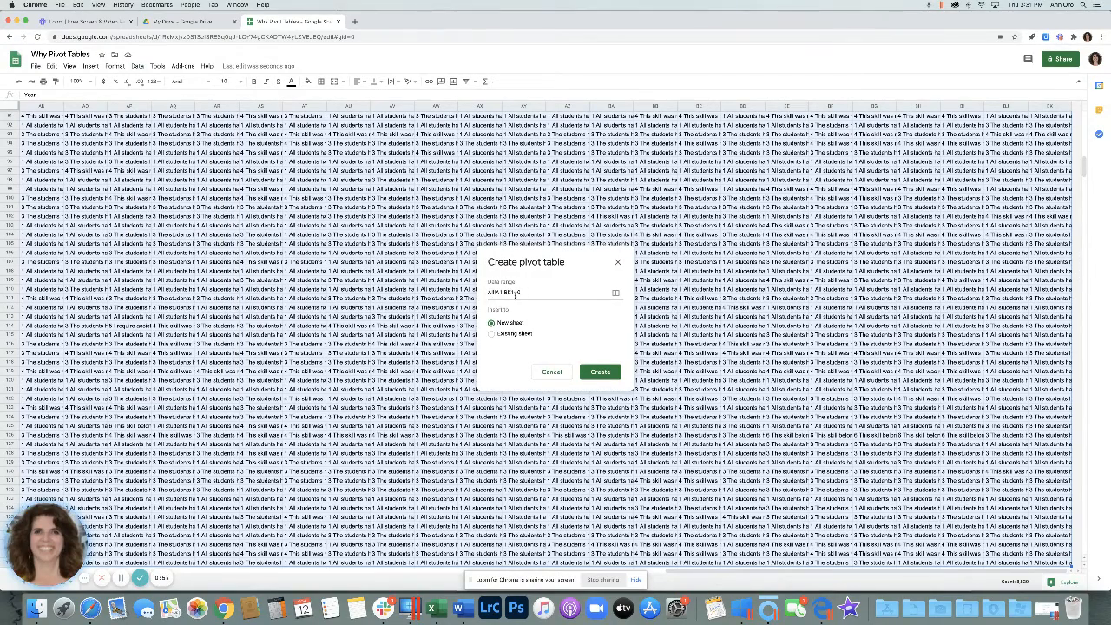
pyautogui.click(600, 372)
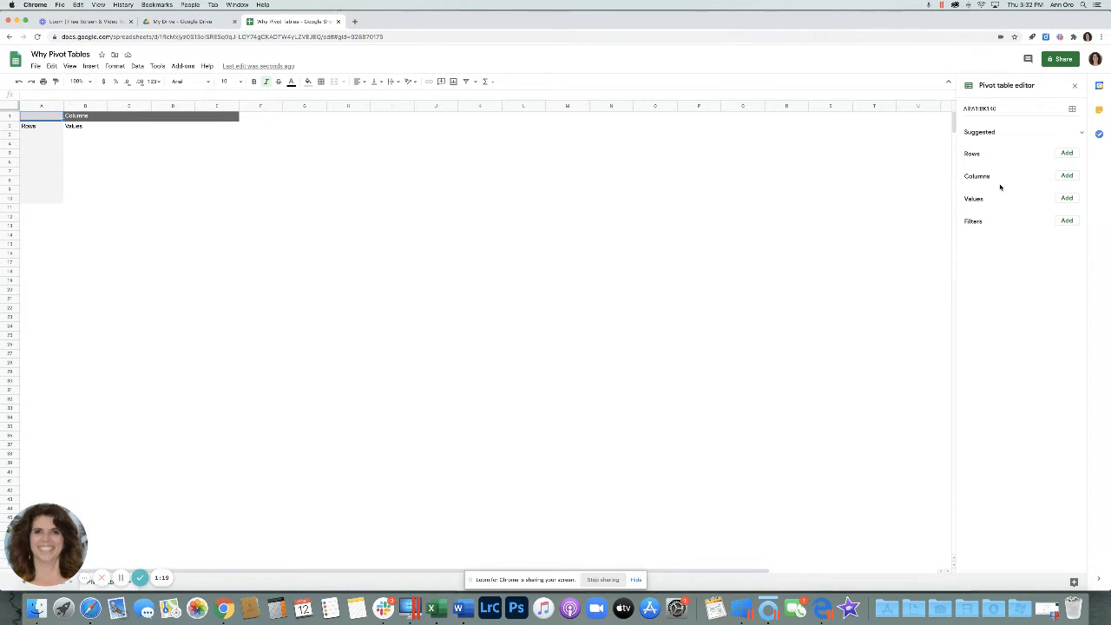
# Set up the pivot table with 1) Basic Computer Operations: Save a file on a flash drive as rows and values, and Year as columns
pyautogui.click(1064, 154)
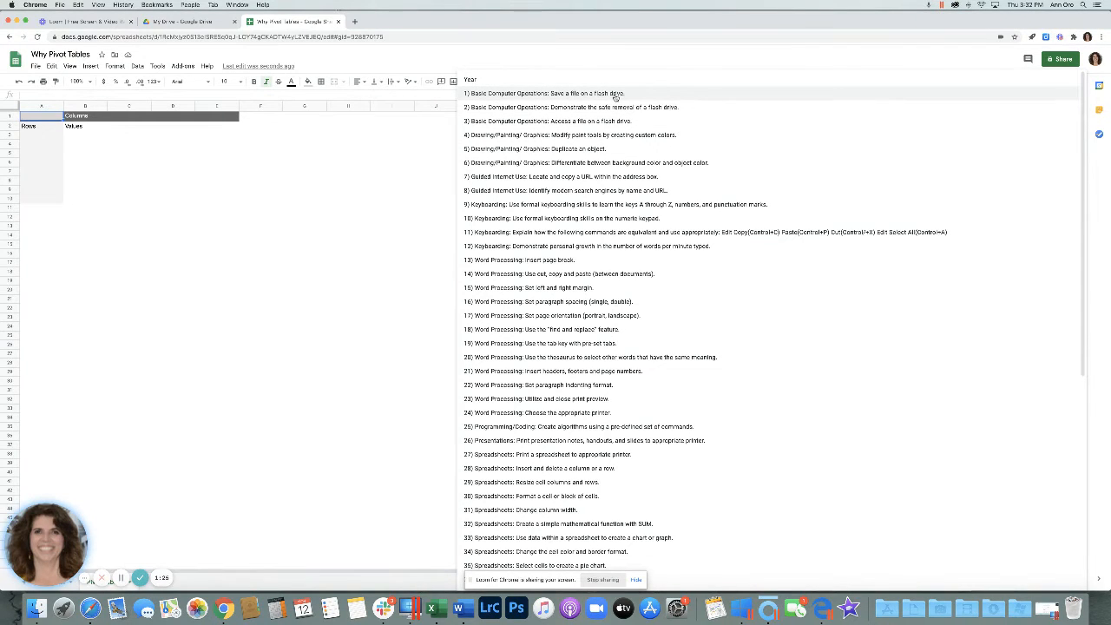
pyautogui.click(616, 94)
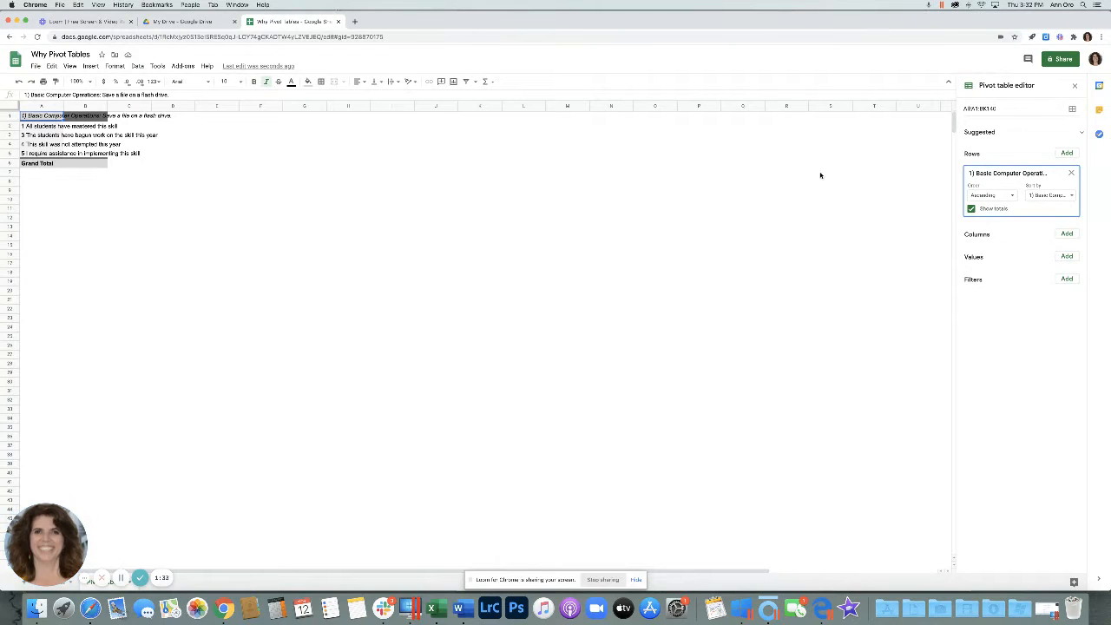
pyautogui.click(1068, 235)
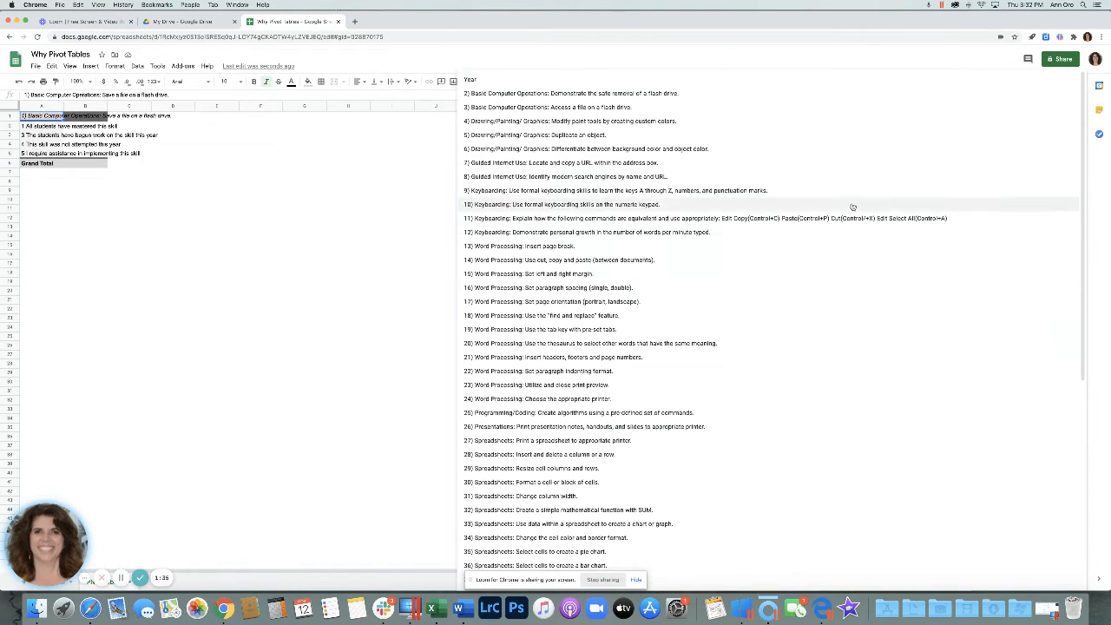
pyautogui.click(469, 81)
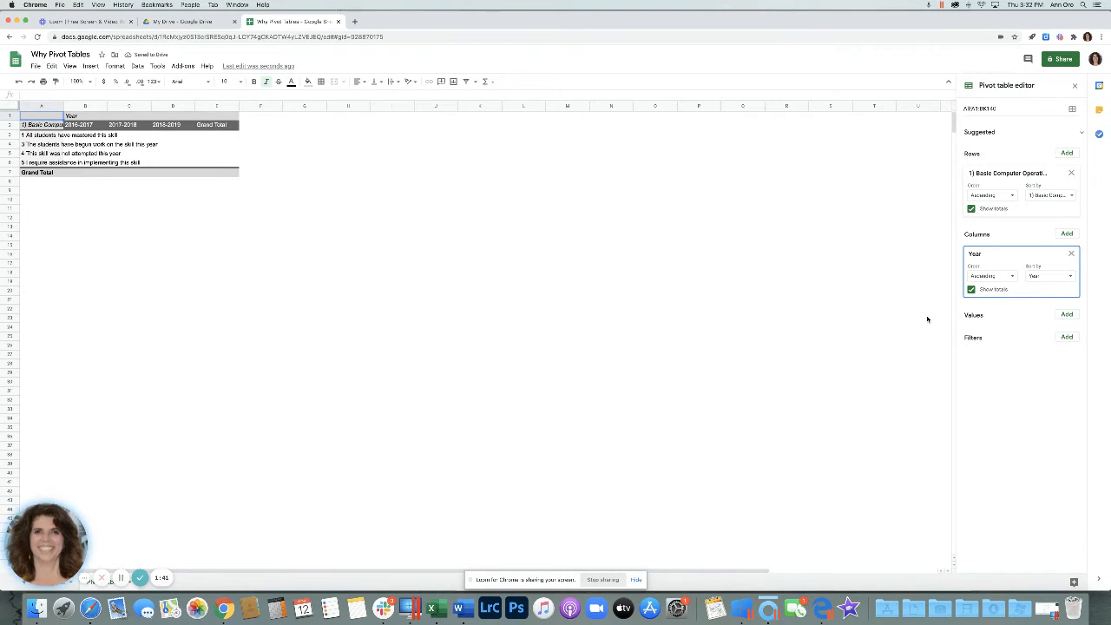
pyautogui.click(1067, 315)
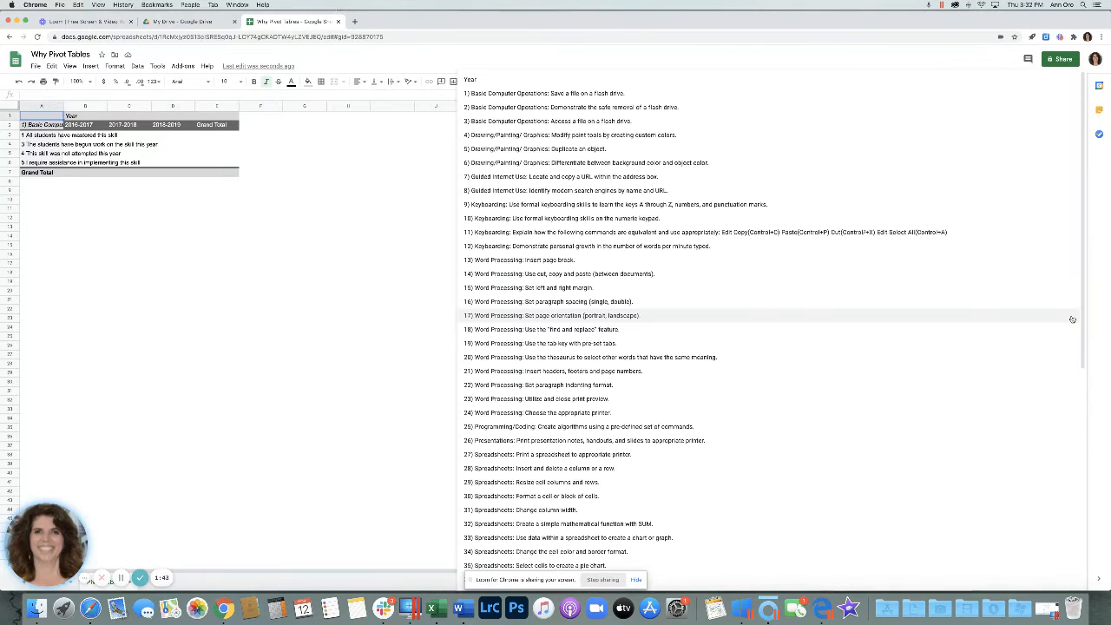
pyautogui.click(585, 95)
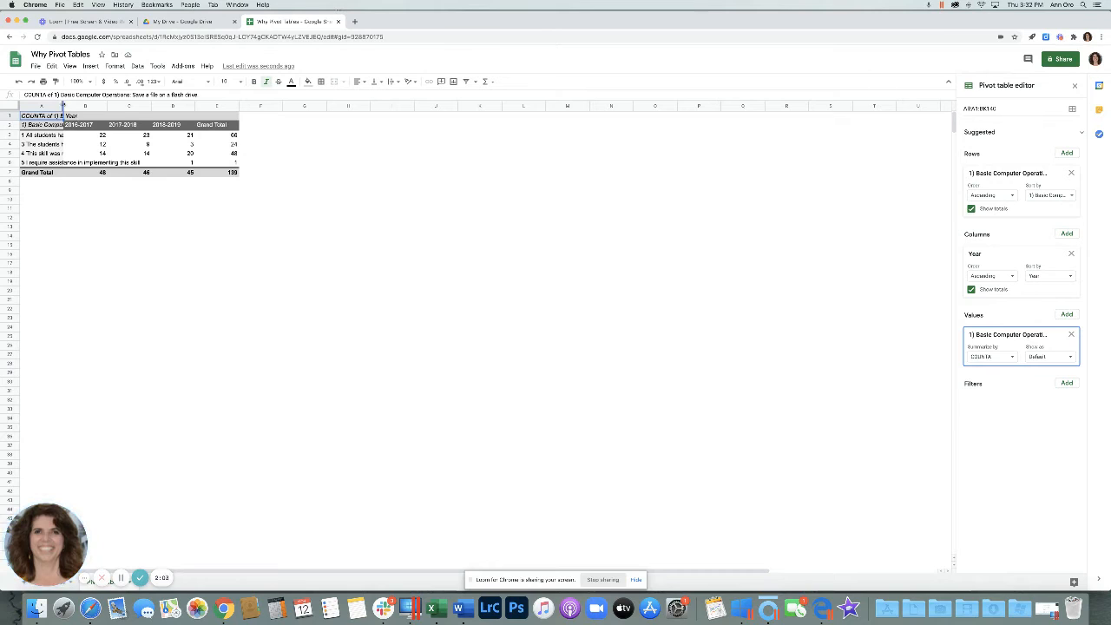
# Wrap the text in column A and widen the column until each response label fits on one line
pyautogui.moveTo(63, 105); pyautogui.dragTo(117, 105)
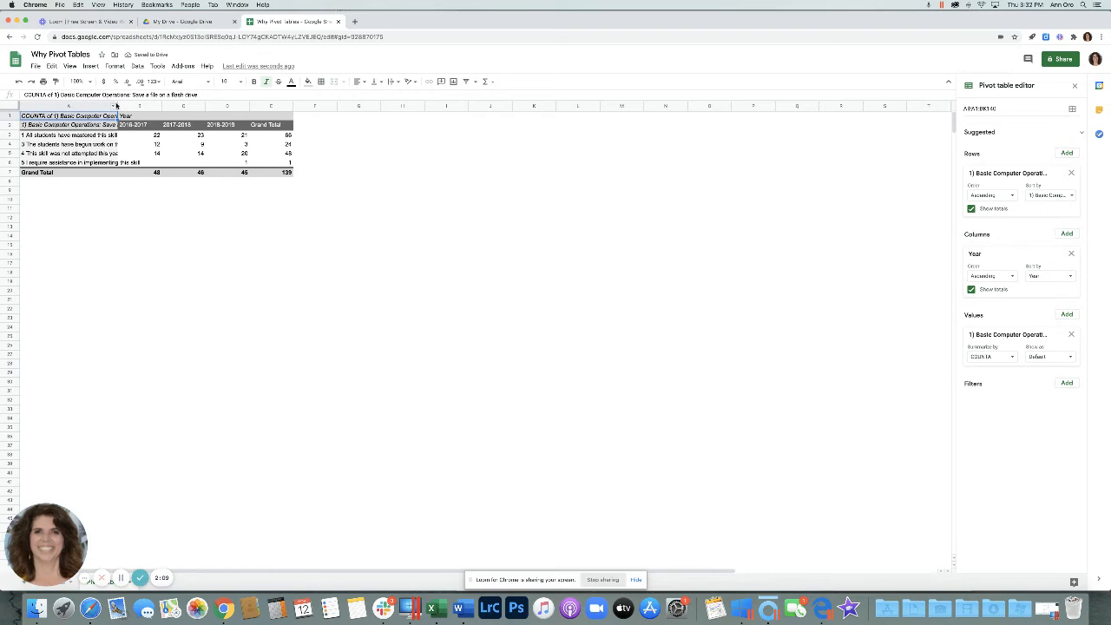
pyautogui.click(83, 104)
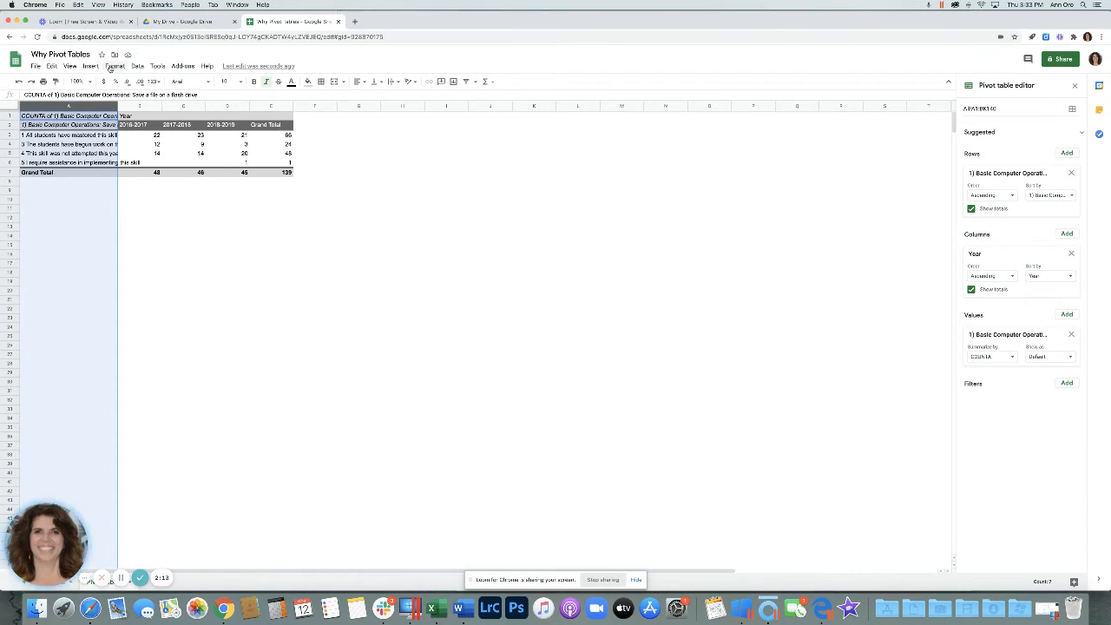
pyautogui.click(111, 67)
pyautogui.moveTo(143, 236)
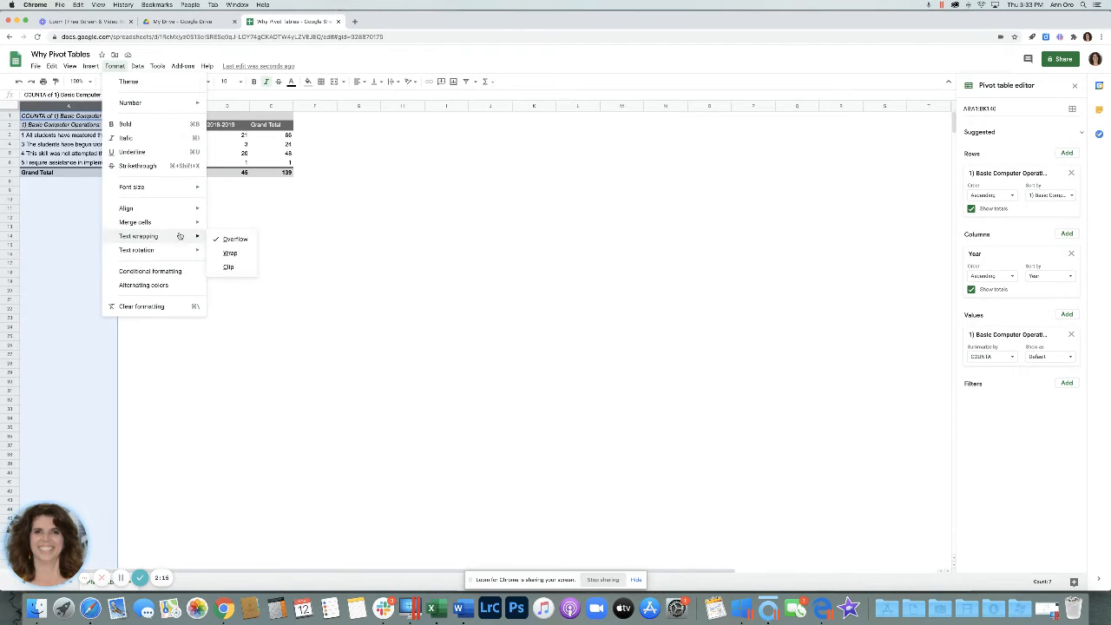
pyautogui.click(229, 253)
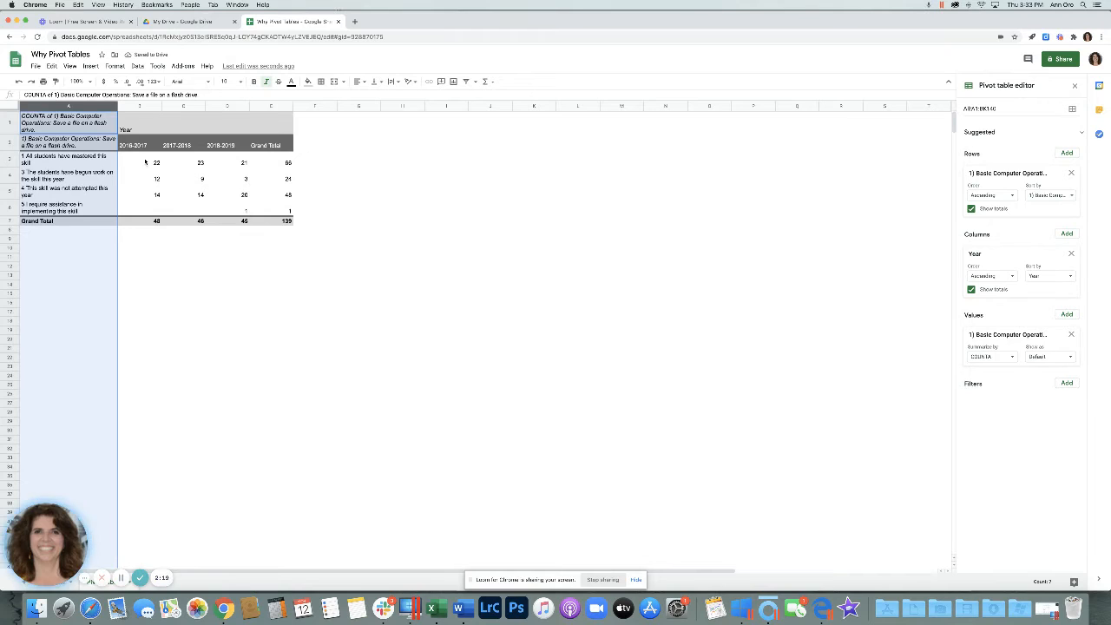
pyautogui.click(146, 163)
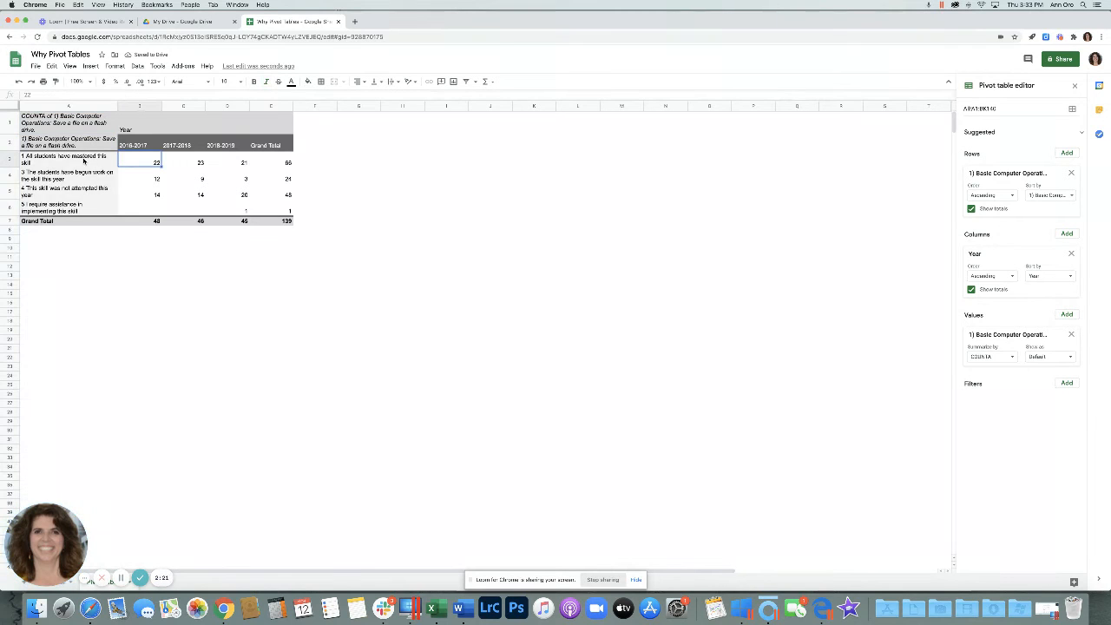
pyautogui.moveTo(117, 105); pyautogui.dragTo(166, 105)
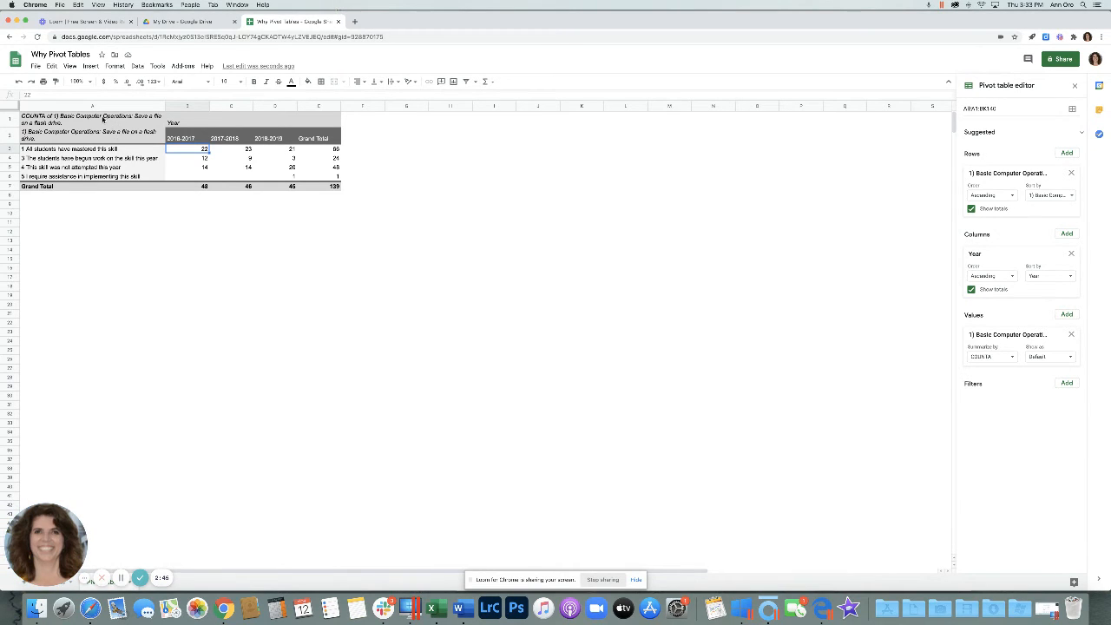
# Hide the COUNTA heading in cell A1 by setting its text color to the light gray of the cell's background
pyautogui.click(102, 119)
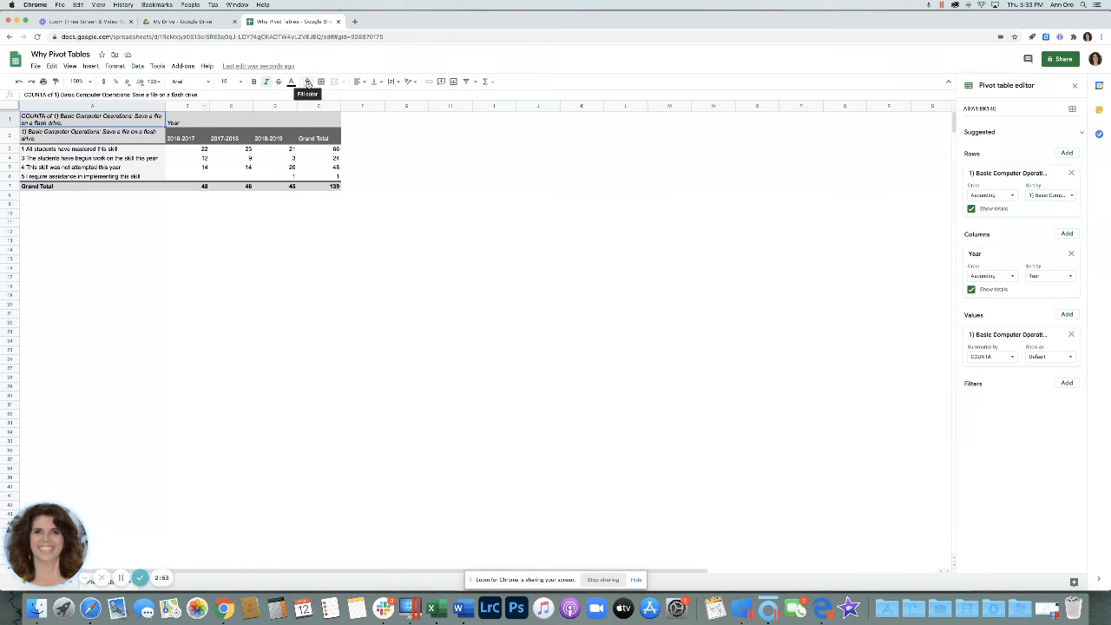
pyautogui.click(308, 82)
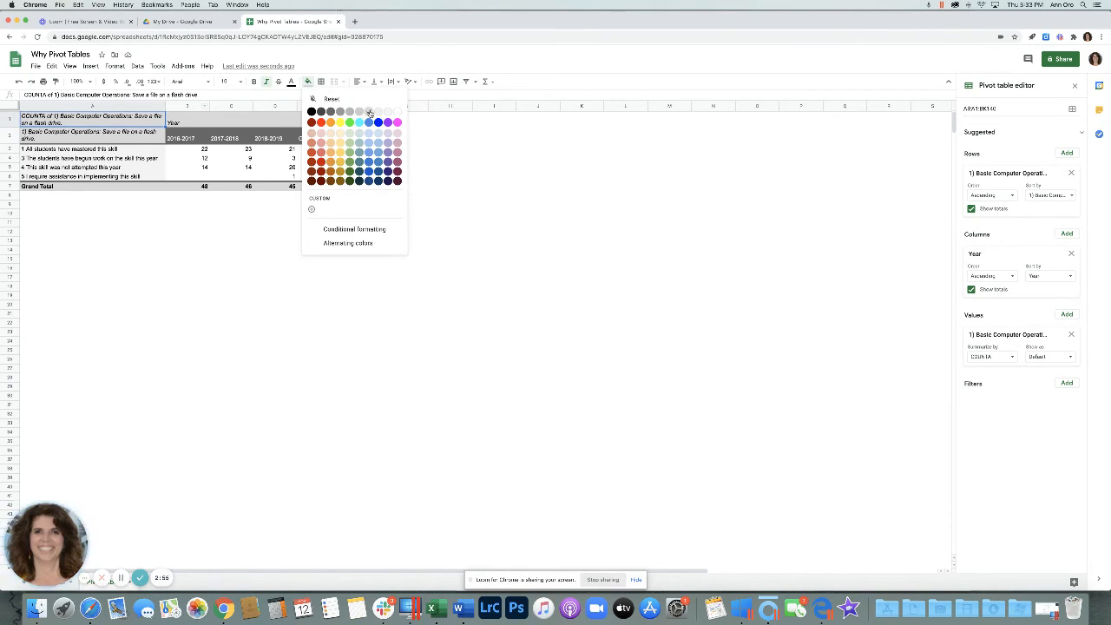
pyautogui.click(291, 82)
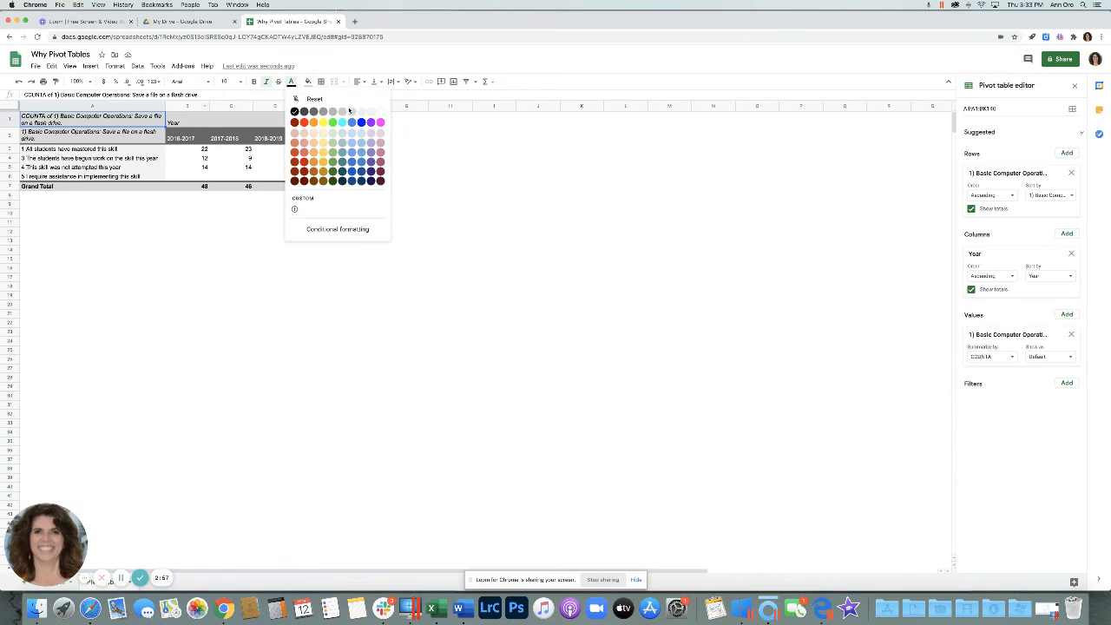
pyautogui.click(351, 112)
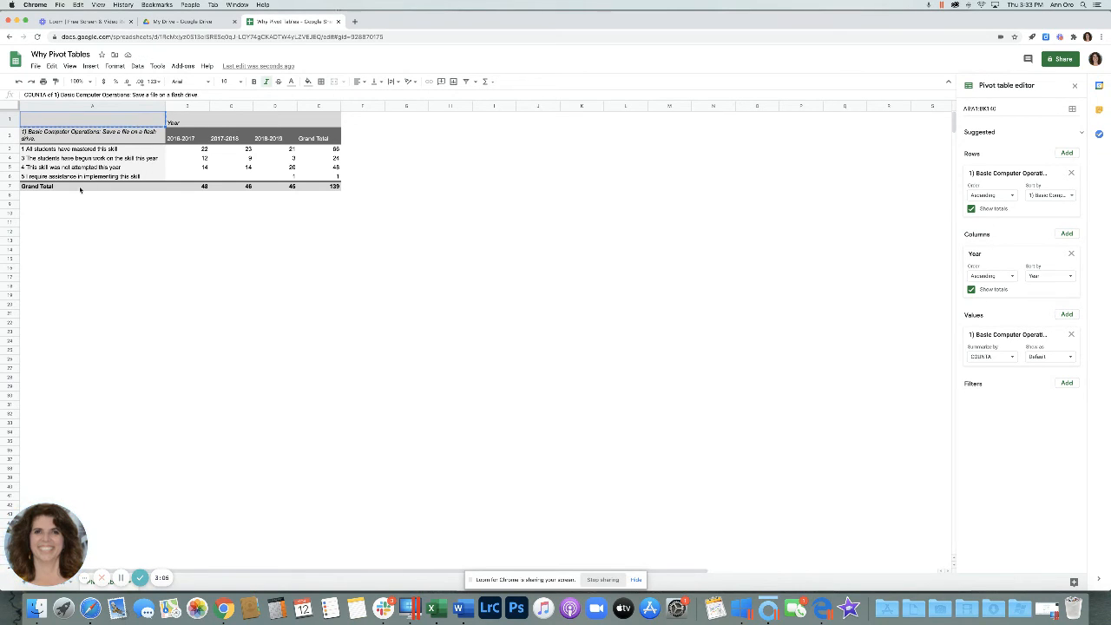
# Copy the pivot table to A10 and replace its row field with 2) Basic Computer Operations: Demonstrate the safe removal of a flash drive
pyautogui.click(43, 215)
pyautogui.hotkey('ctrl', 'v')
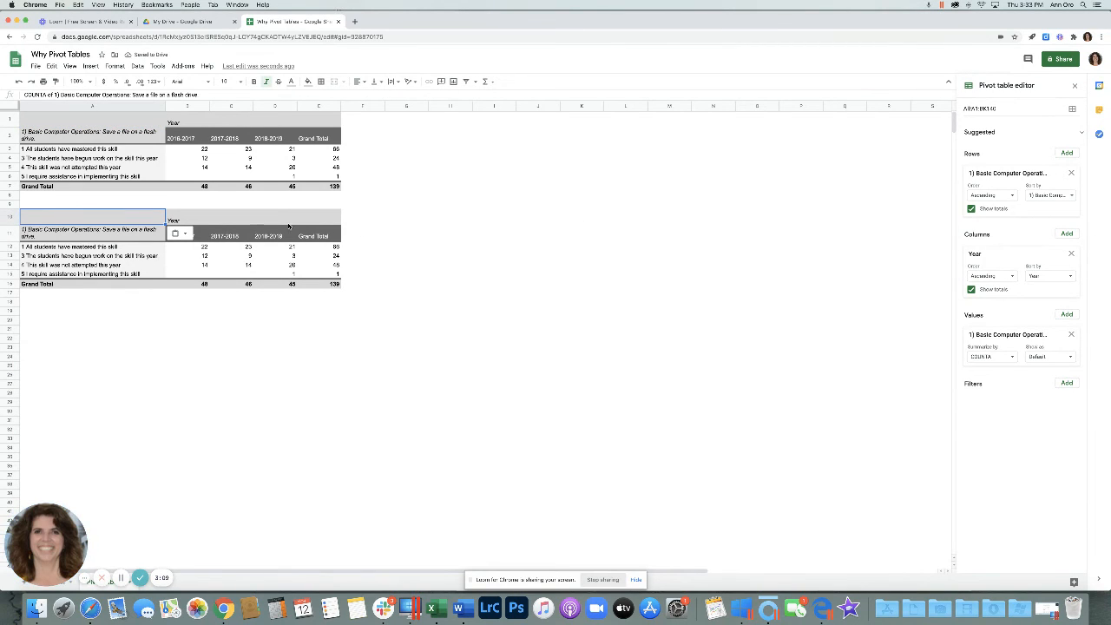
pyautogui.click(1071, 196)
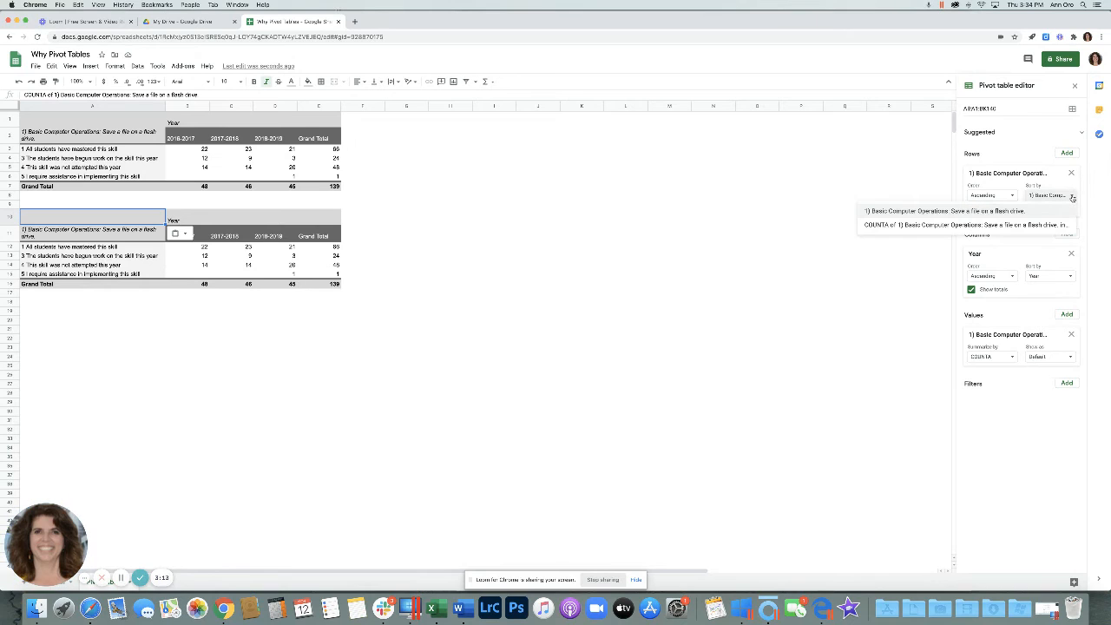
pyautogui.click(1071, 197)
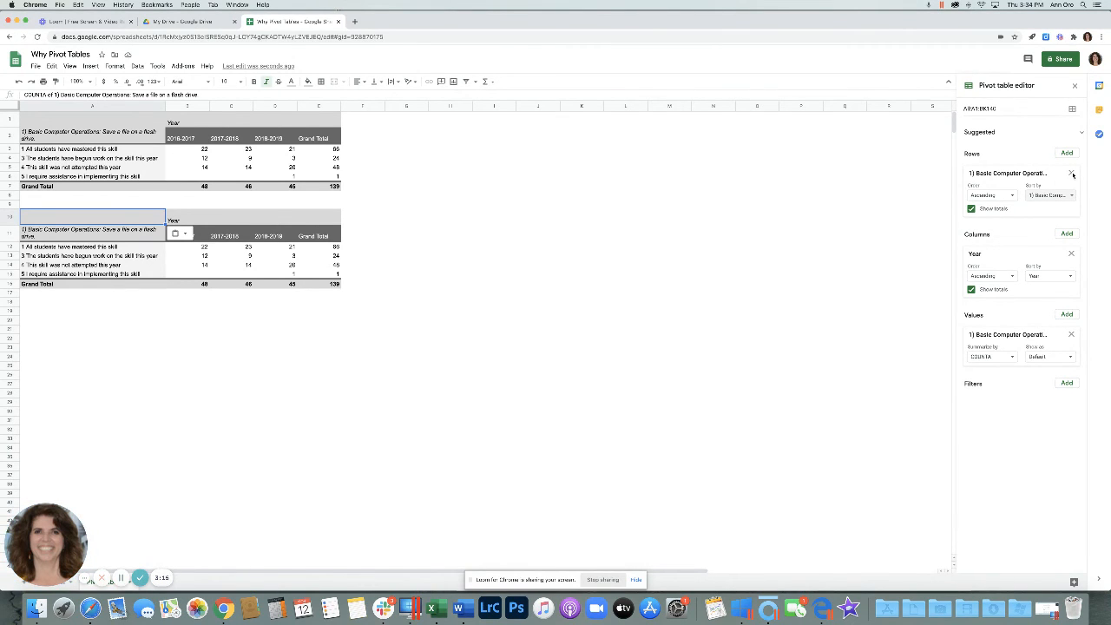
pyautogui.click(1072, 173)
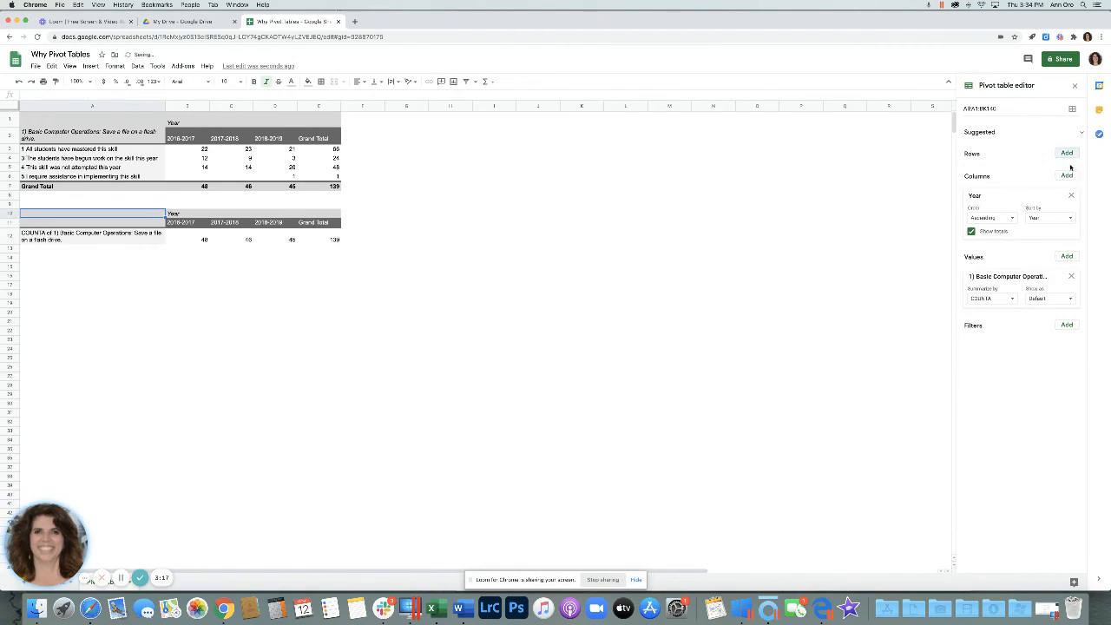
pyautogui.click(1066, 153)
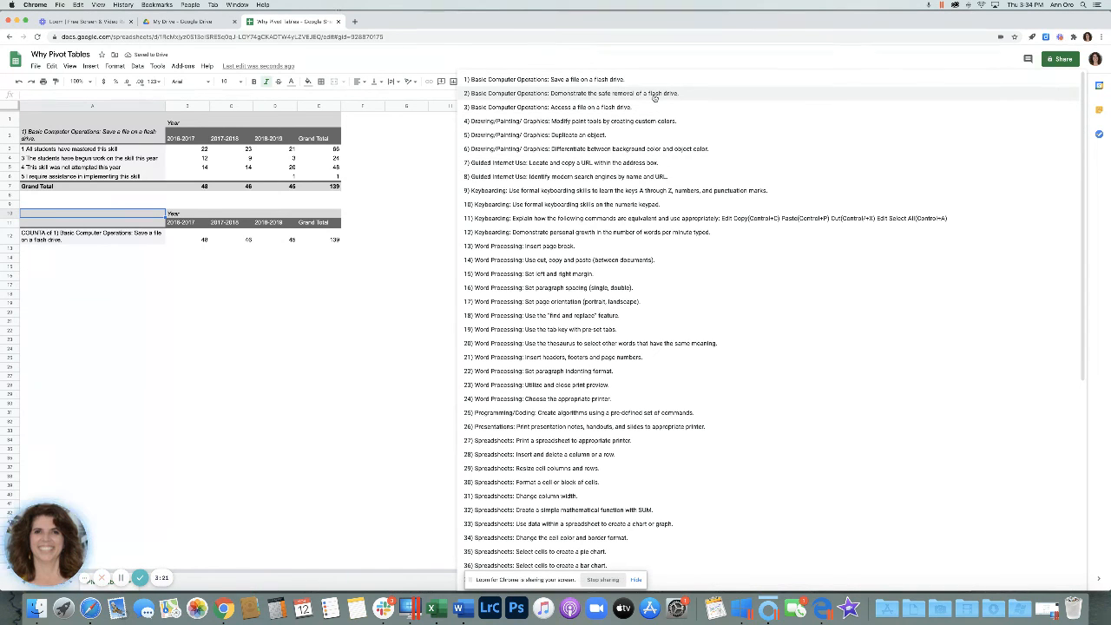
pyautogui.click(654, 94)
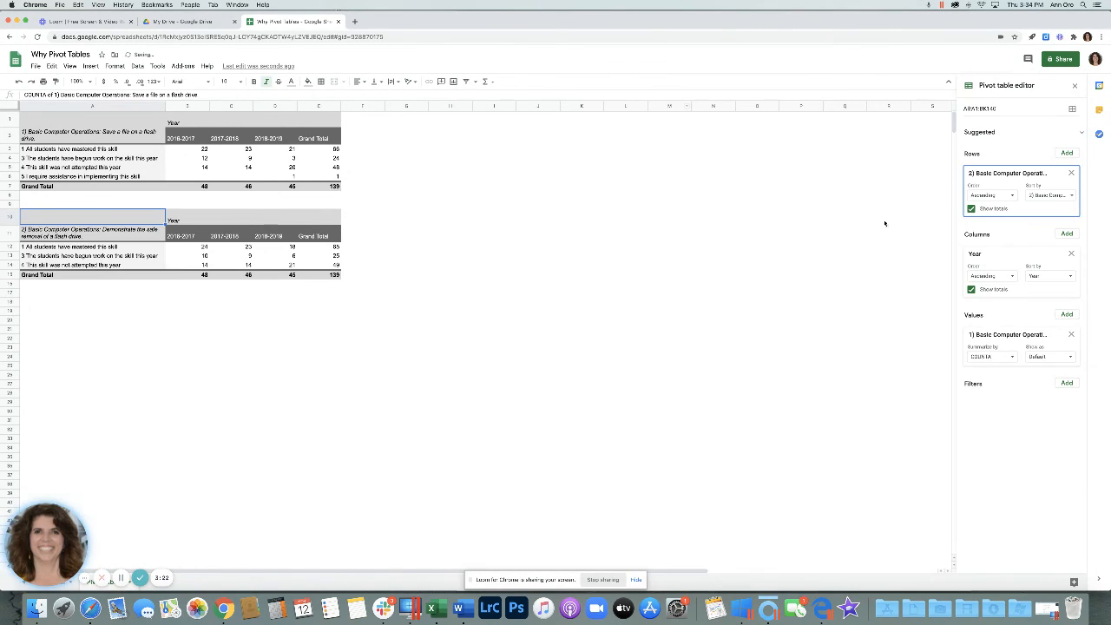
# Replace the second pivot table's value field with 2) Basic Computer Operations: Demonstrate the safe removal of a flash drive
pyautogui.click(1070, 335)
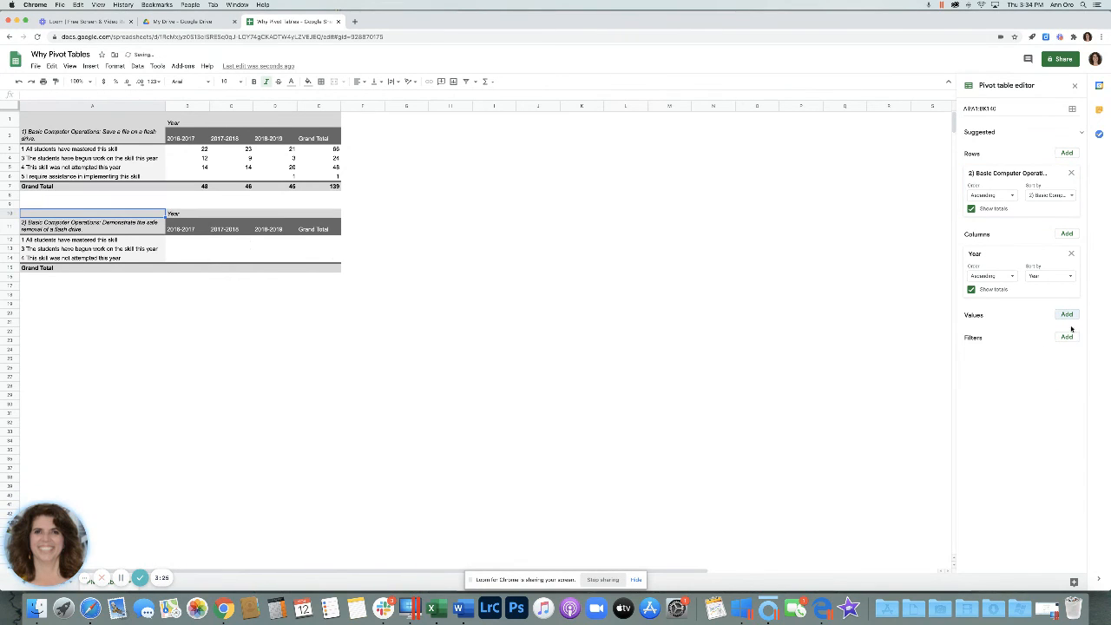
pyautogui.click(1066, 314)
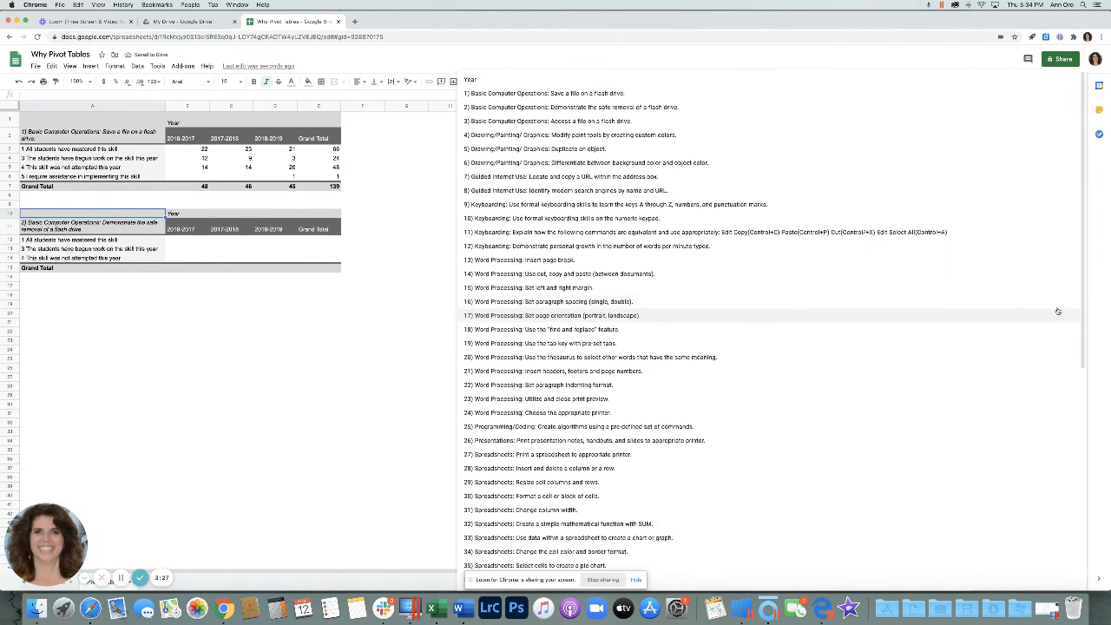
pyautogui.click(659, 106)
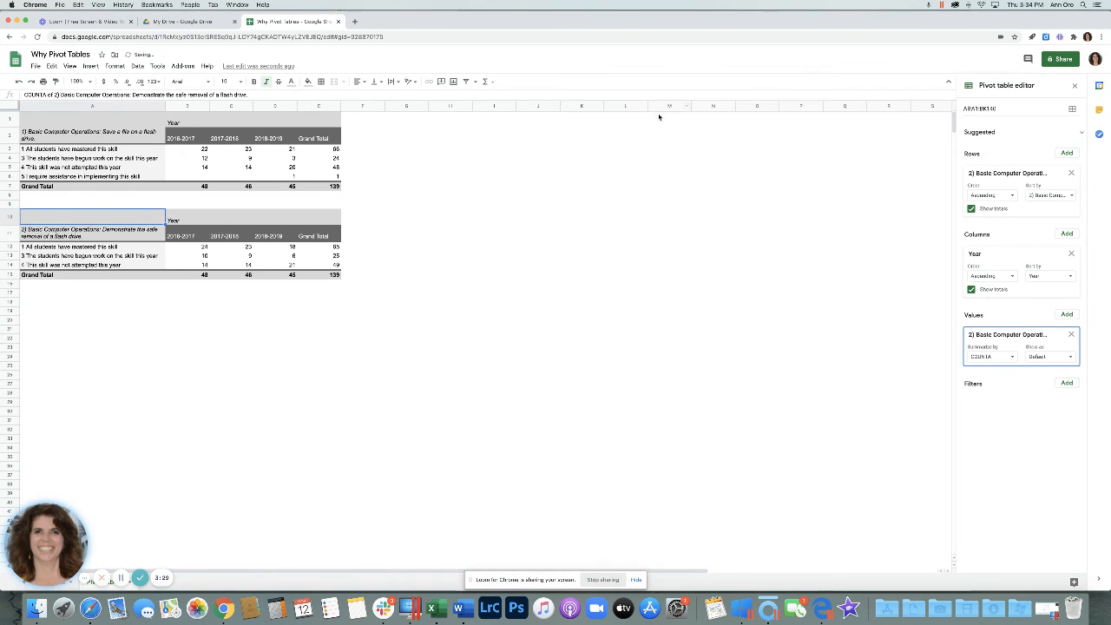